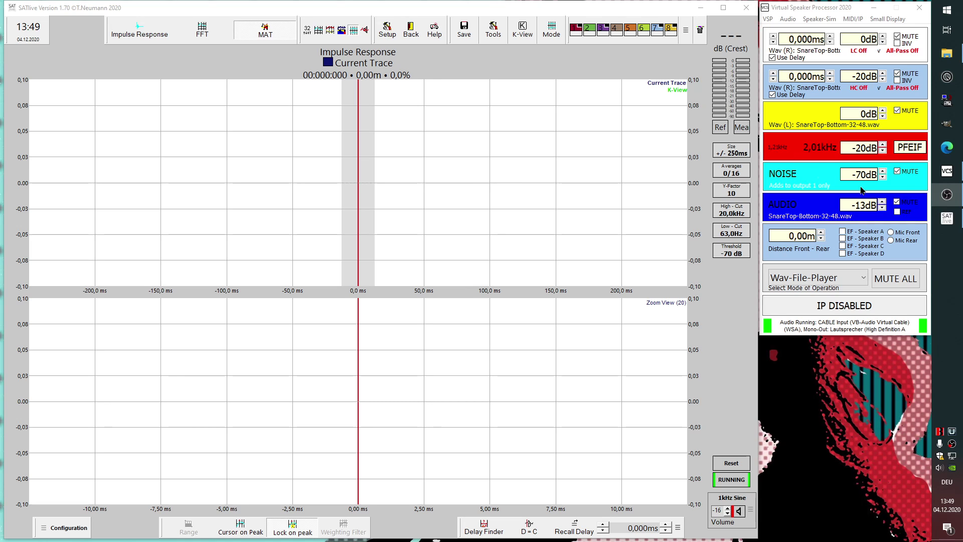
Mute the NOISE panel and unmute the top Wav (R) and yellow Wav (L) channels in VSP
{"action": "left_click", "coordinate": [898, 172]}
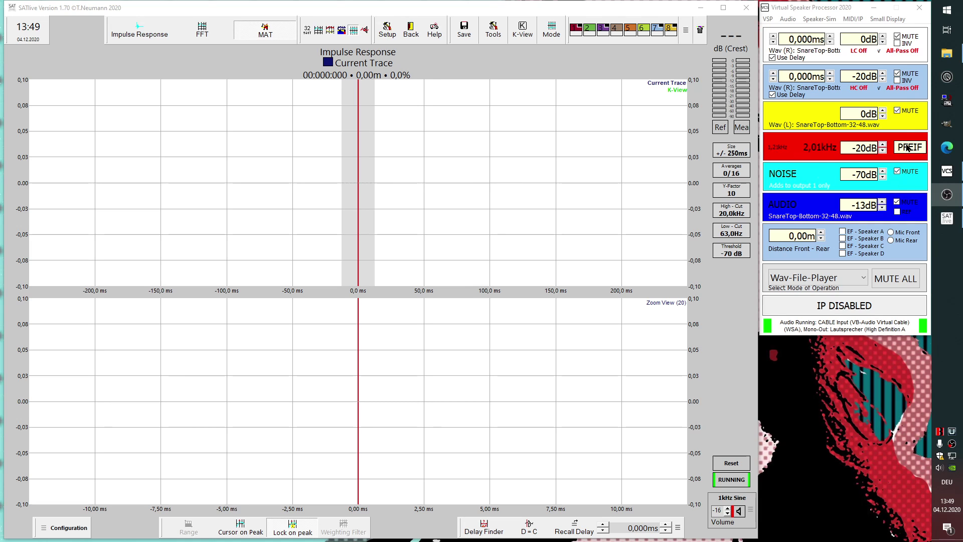
{"action": "left_click", "coordinate": [897, 37]}
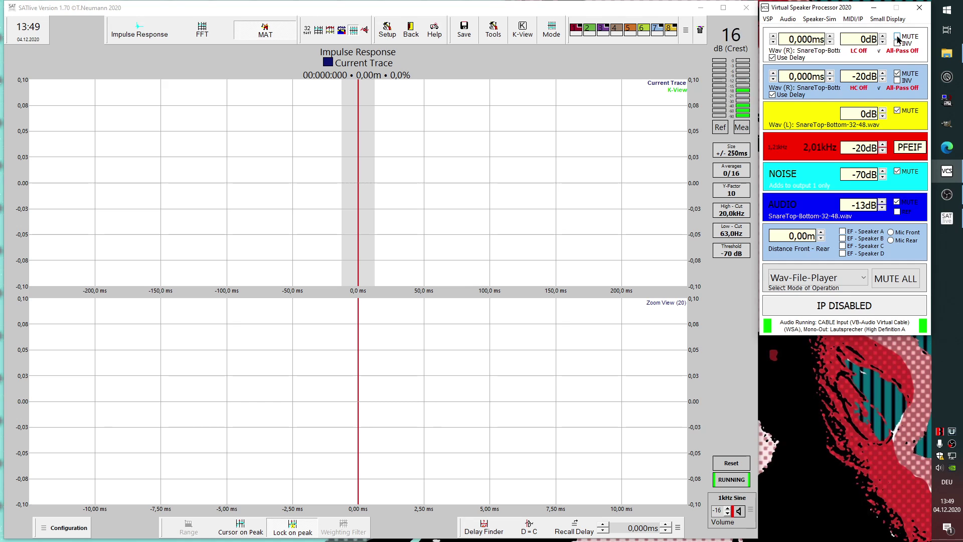
{"action": "left_click", "coordinate": [897, 111]}
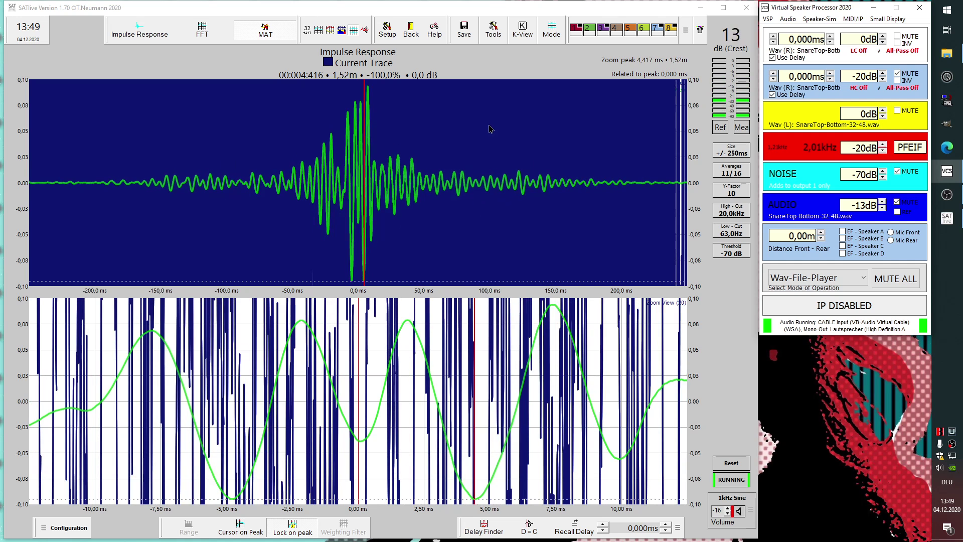
Switch off Show K-View for the impulse plot, leaving only the current trace
{"action": "right_click", "coordinate": [464, 89]}
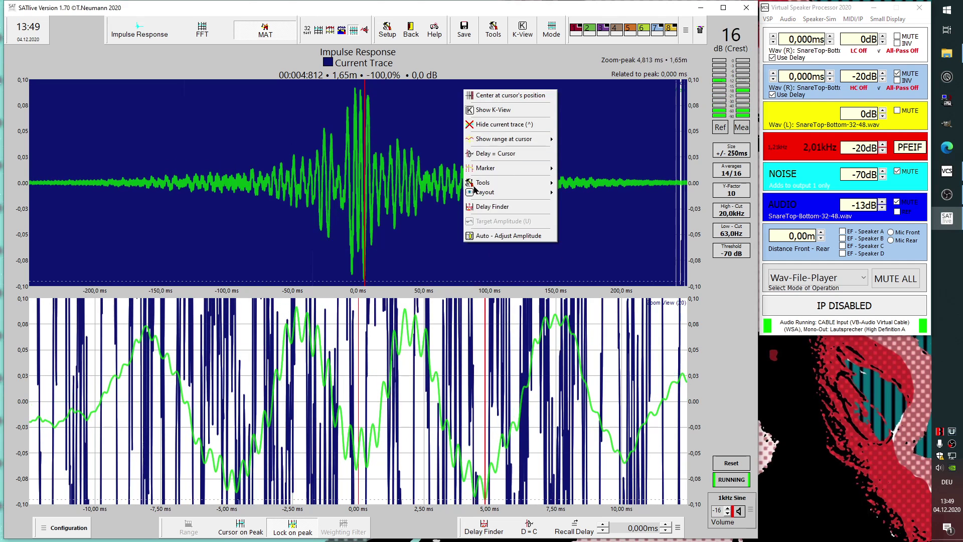
{"action": "left_click", "coordinate": [471, 112]}
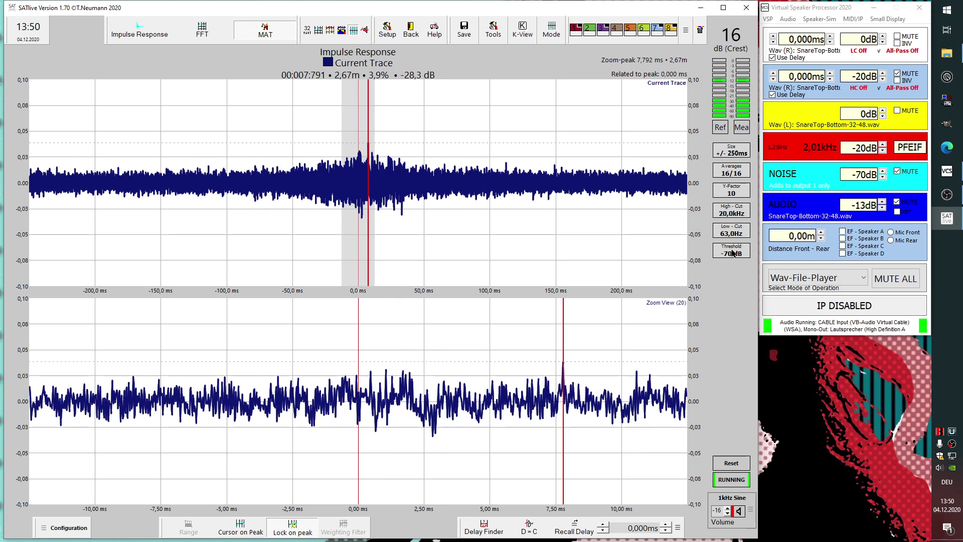
Choose -20 dB as the SATlive measurement Threshold
{"action": "left_click", "coordinate": [733, 254]}
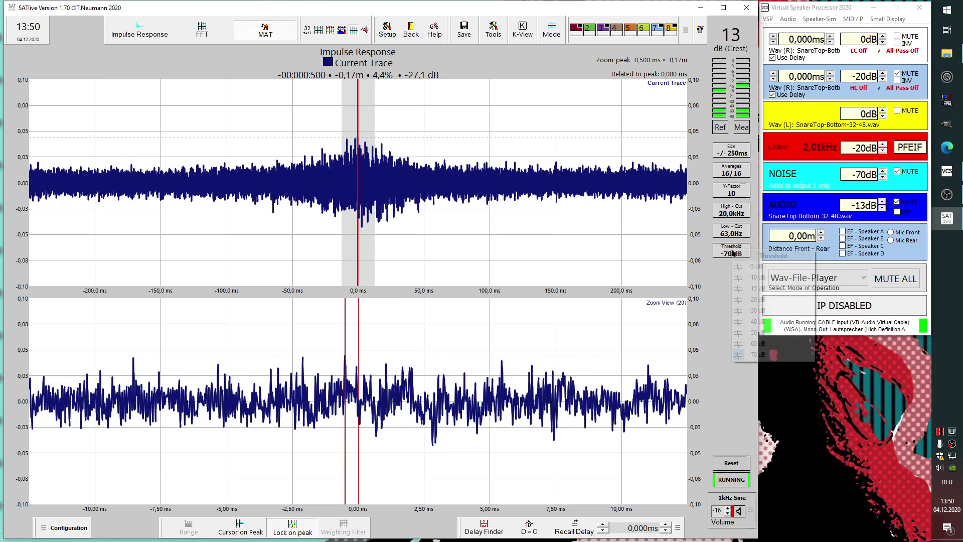
{"action": "left_click", "coordinate": [741, 300]}
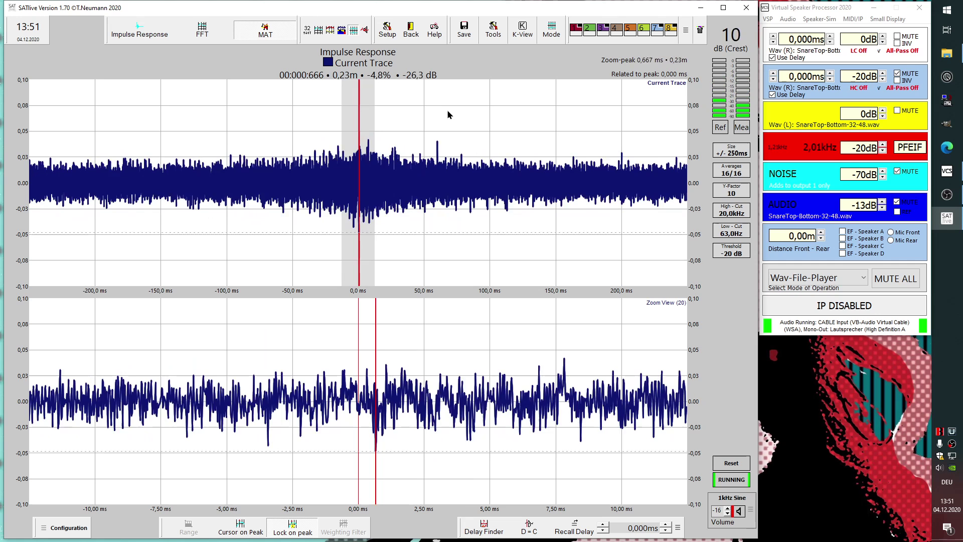
Re-enable Show K-View on the impulse plot and Reset to restart the averaged measurement
{"action": "left_click", "coordinate": [523, 31]}
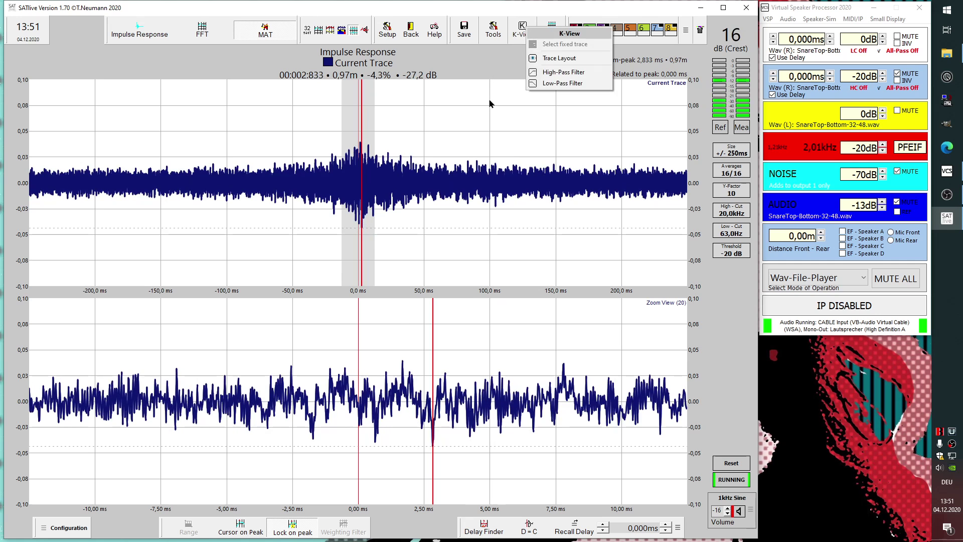
{"action": "left_click", "coordinate": [466, 116]}
{"action": "right_click", "coordinate": [466, 117]}
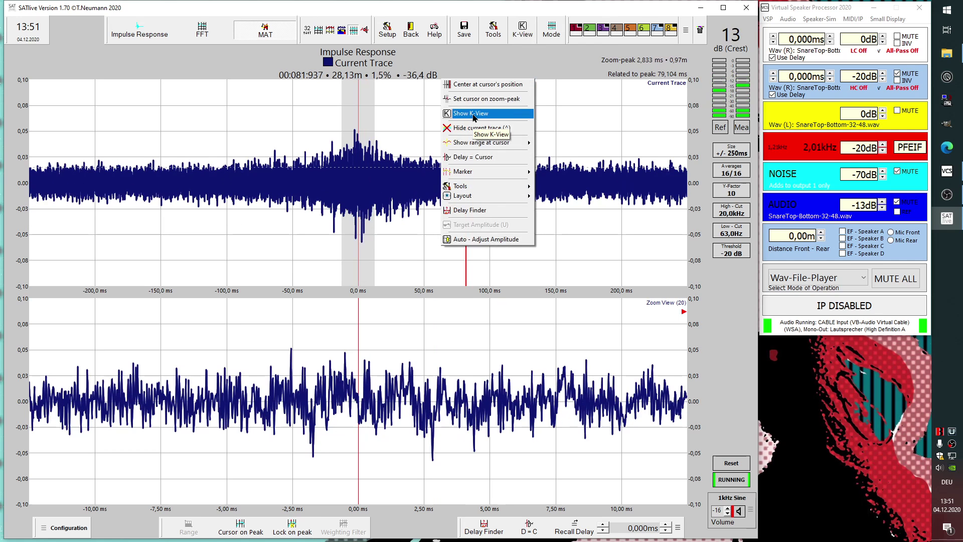
{"action": "left_click", "coordinate": [473, 115]}
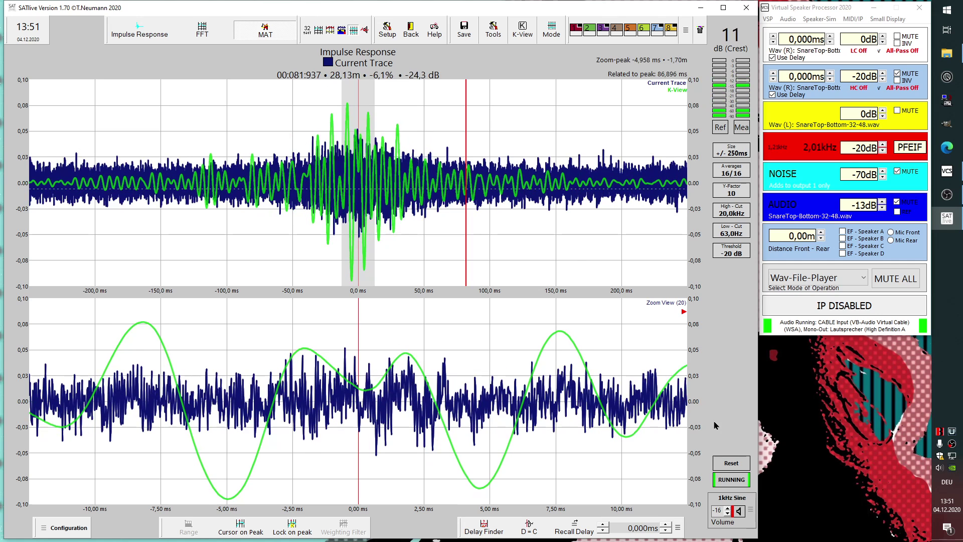
{"action": "left_click", "coordinate": [732, 463]}
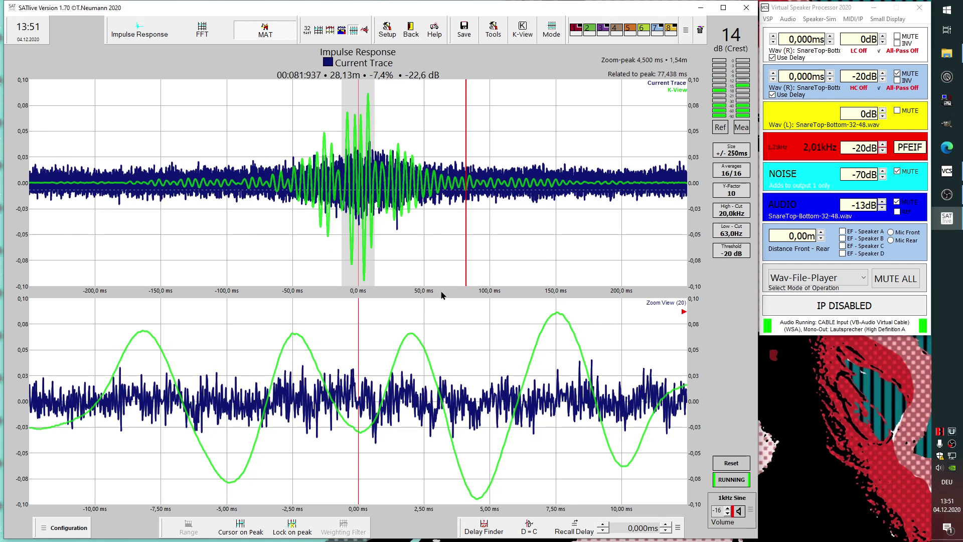
Change the Threshold from -20 dB to -10 dB
{"action": "left_click", "coordinate": [733, 254]}
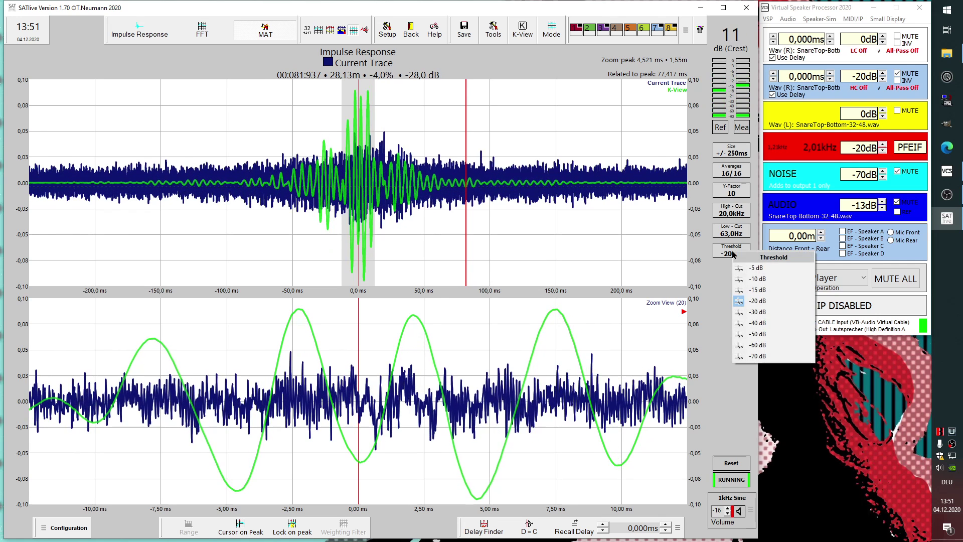
{"action": "left_click", "coordinate": [747, 279]}
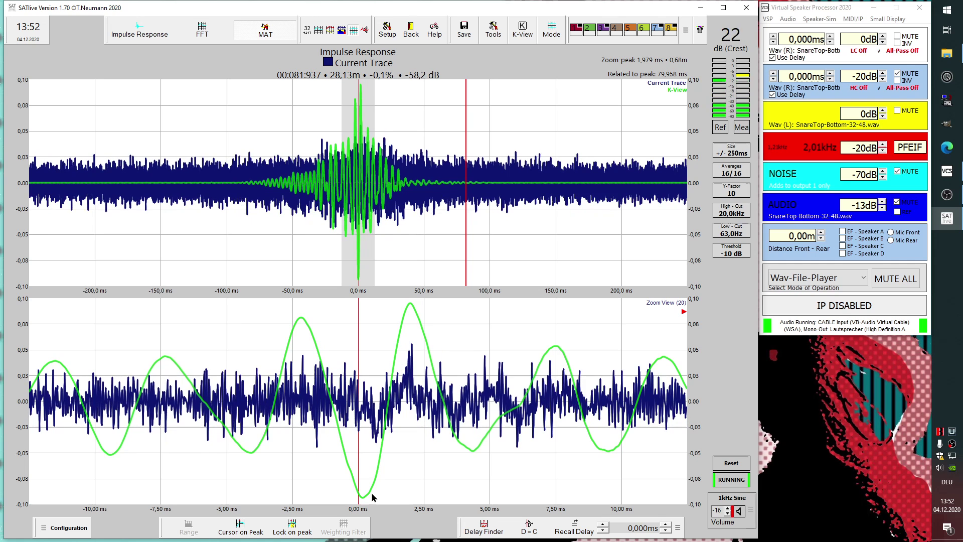
Turn on Lock on peak and Reset to restart the 16-average measurement
{"action": "left_click", "coordinate": [302, 533]}
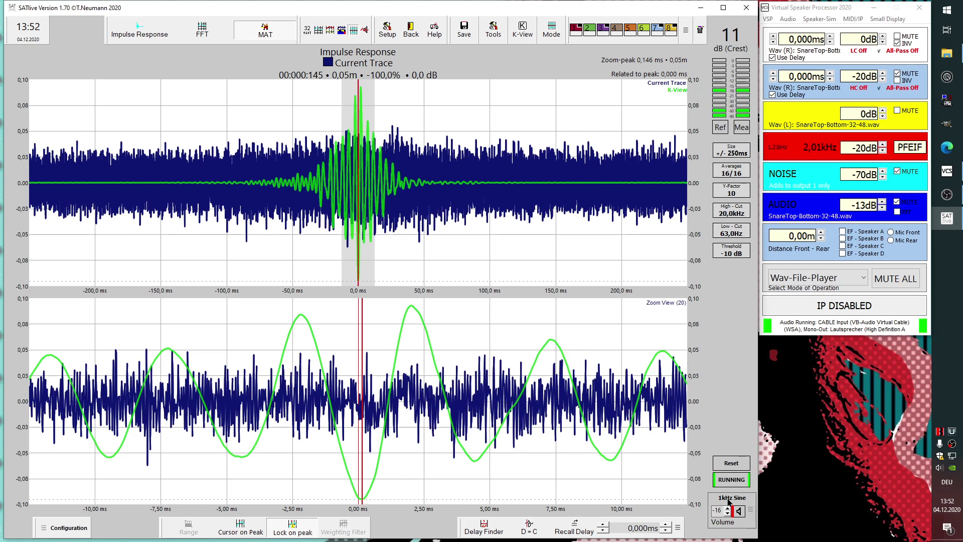
{"action": "left_click", "coordinate": [731, 463]}
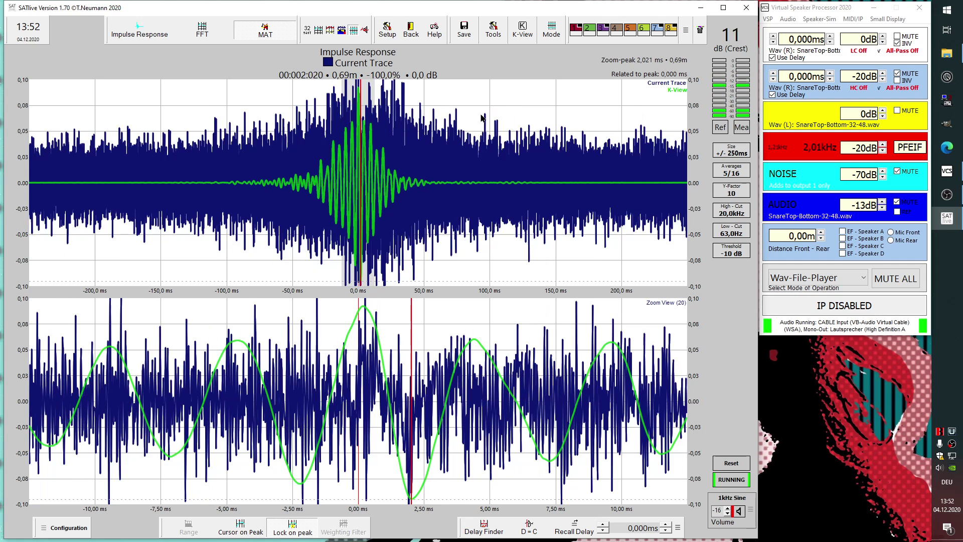
Set the Y-Factor to 1,0 and place the cursor on the main Zoom View peak near 0 ms
{"action": "left_click", "coordinate": [736, 194]}
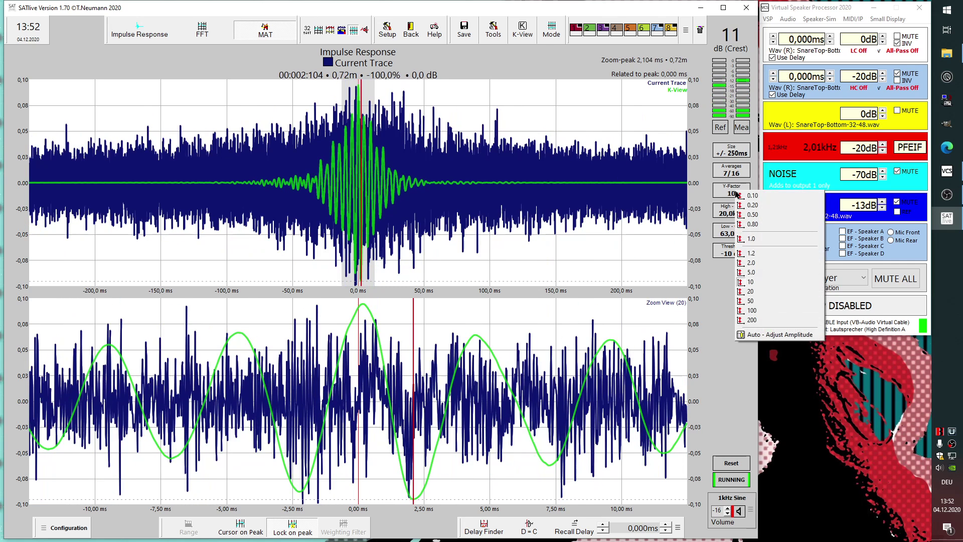
{"action": "left_click", "coordinate": [745, 246]}
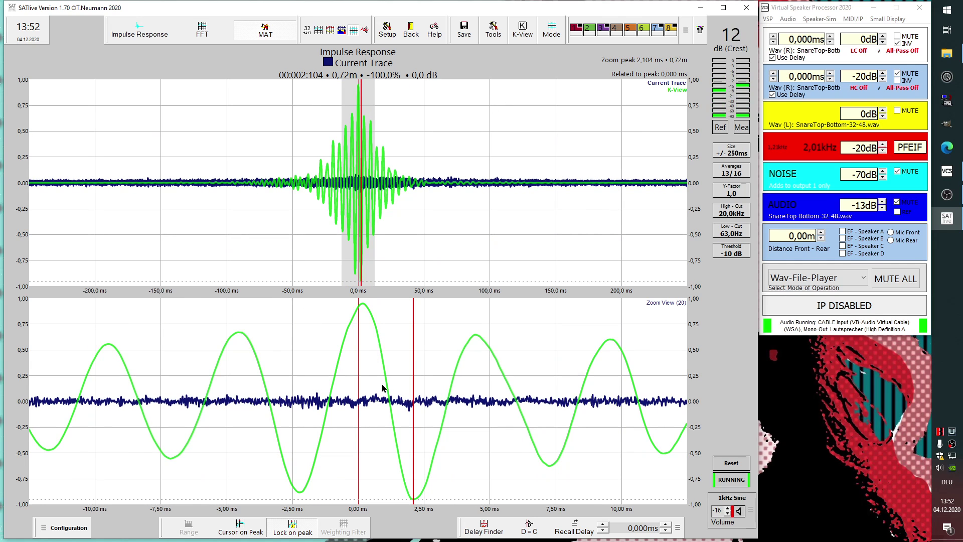
{"action": "left_click", "coordinate": [364, 308]}
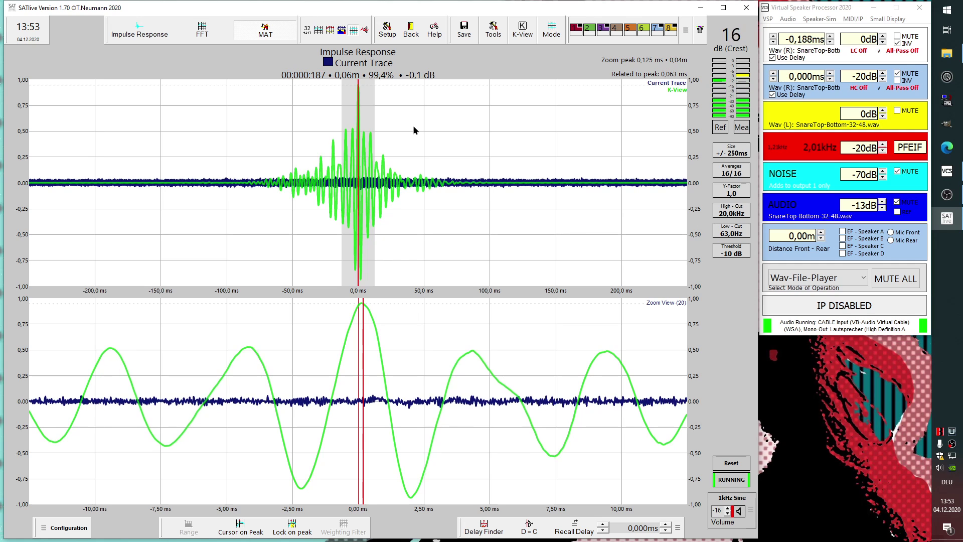
Reset the measurement and enable Lock on peak on the impulse
{"action": "left_click", "coordinate": [733, 465]}
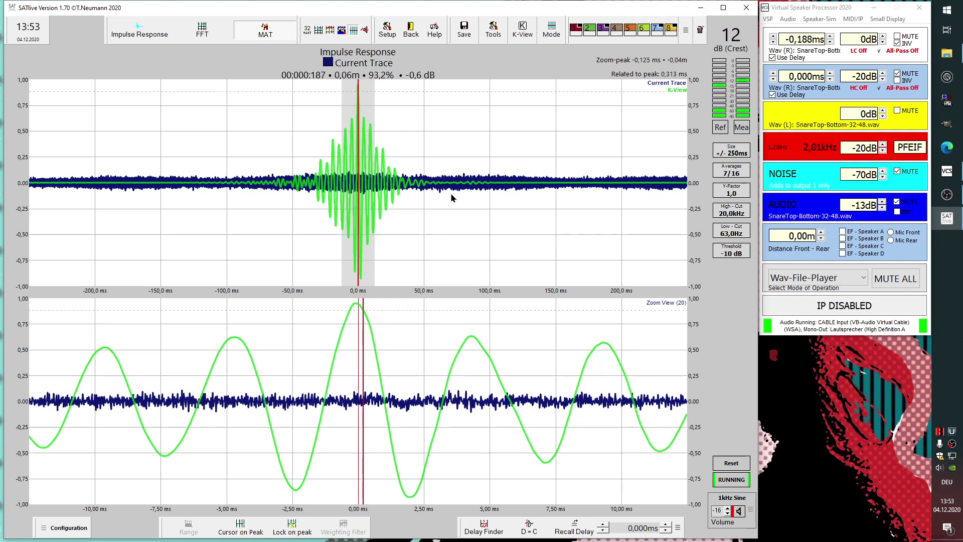
{"action": "left_click", "coordinate": [294, 527]}
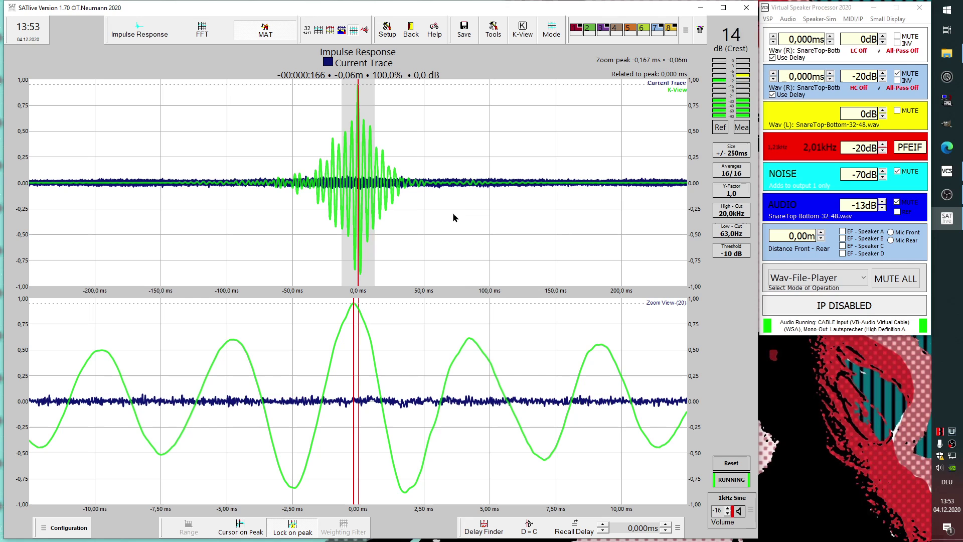
Reset the measurement and mark the roughly 2,2 ms peak in the Zoom View
{"action": "left_click", "coordinate": [733, 465]}
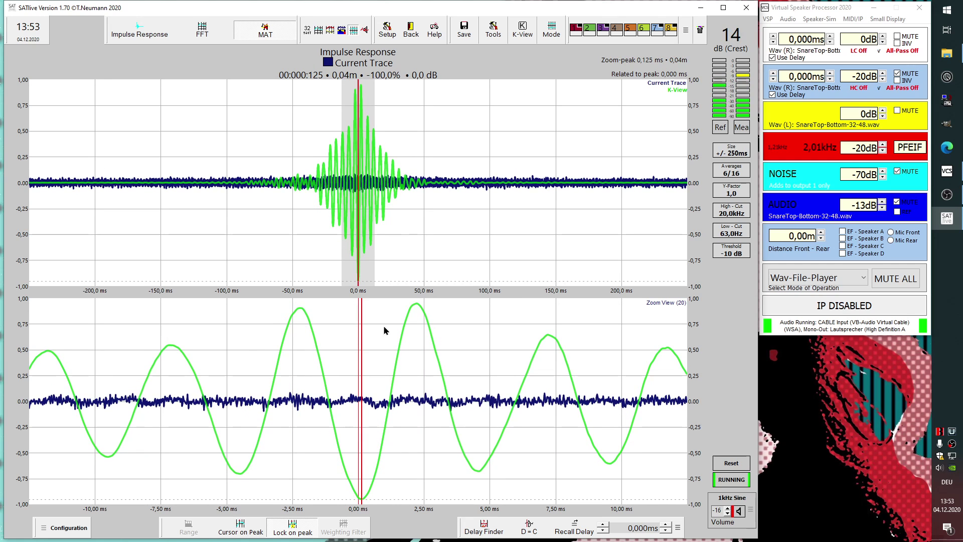
{"action": "left_click", "coordinate": [432, 341]}
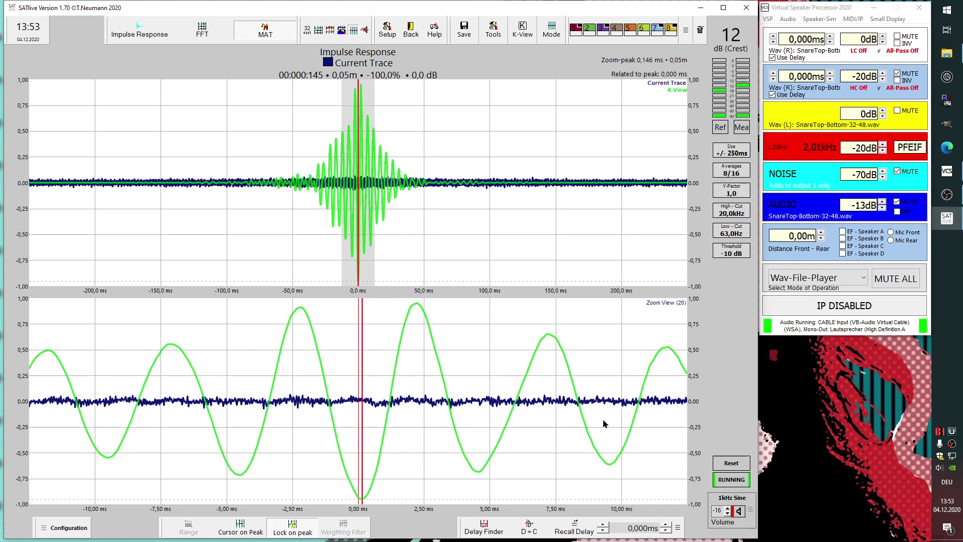
{"action": "left_click", "coordinate": [417, 309]}
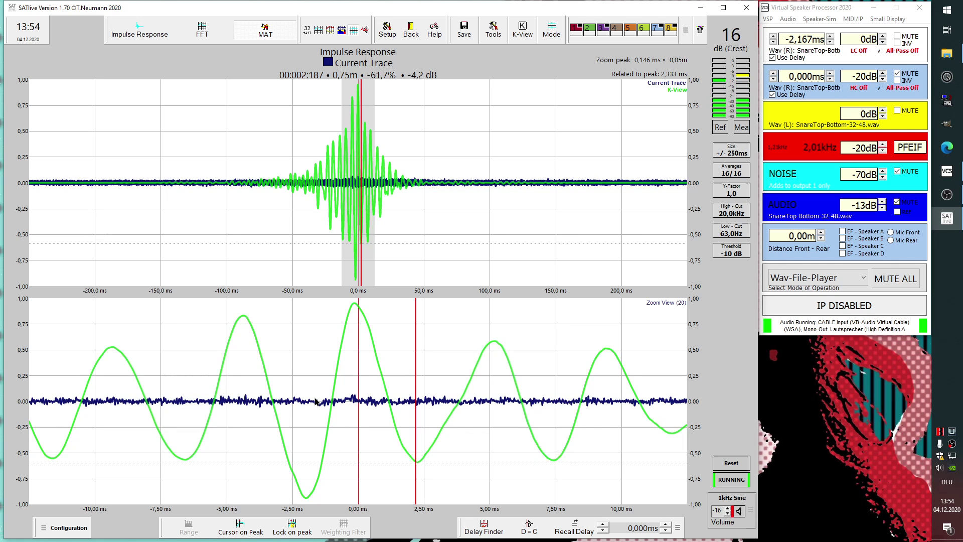
Reset, fix a marker on the green -2,19 ms peak, then move the delay marker to the -99,3% trough
{"action": "left_click", "coordinate": [731, 463]}
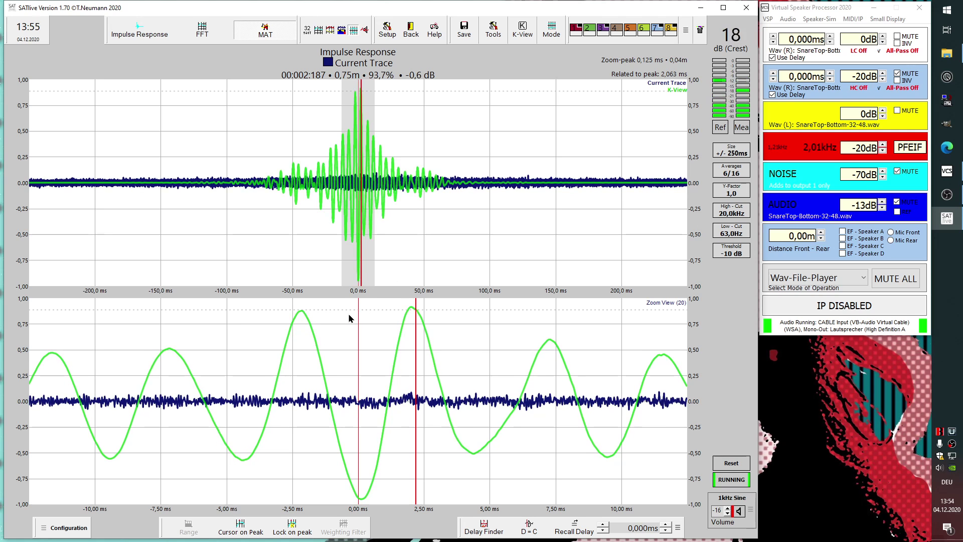
{"action": "left_click", "coordinate": [301, 312]}
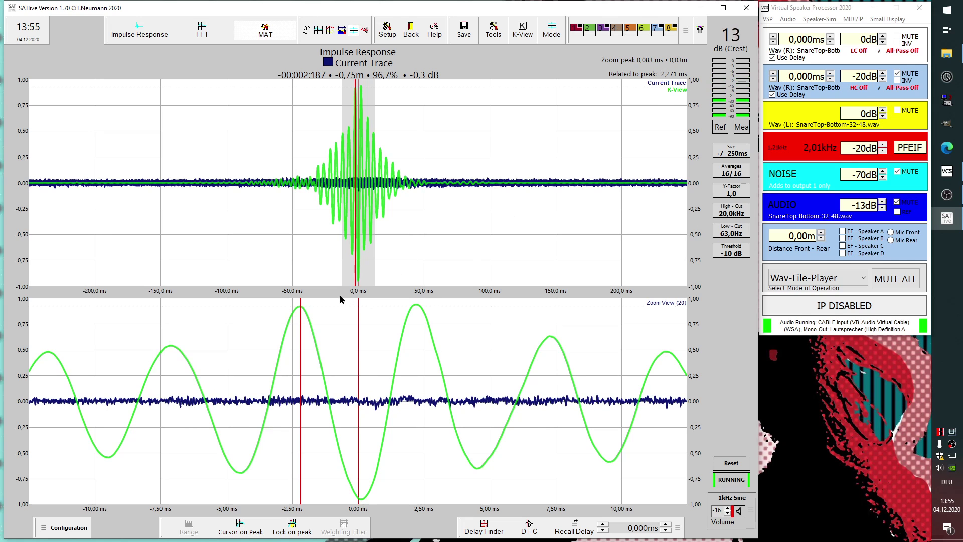
{"action": "left_click", "coordinate": [302, 311]}
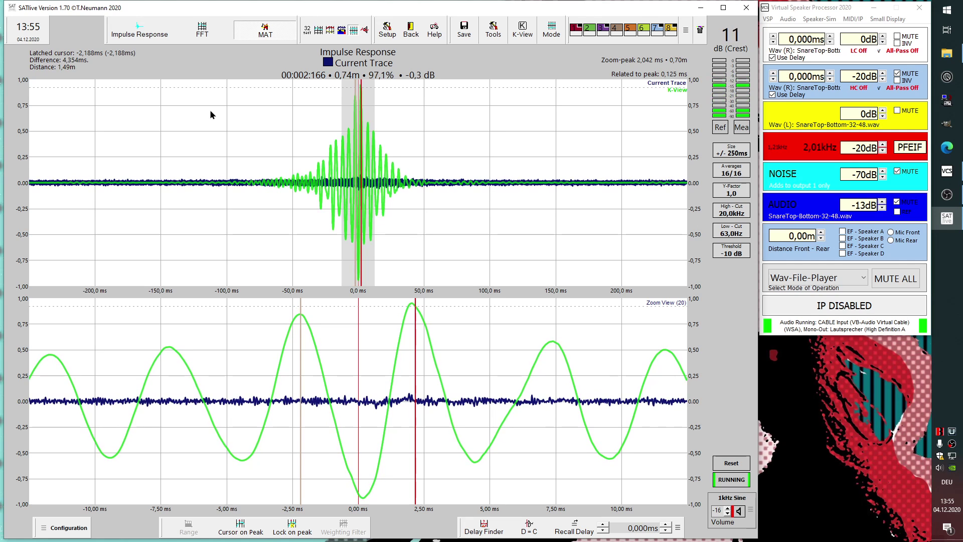
{"action": "left_click", "coordinate": [411, 307]}
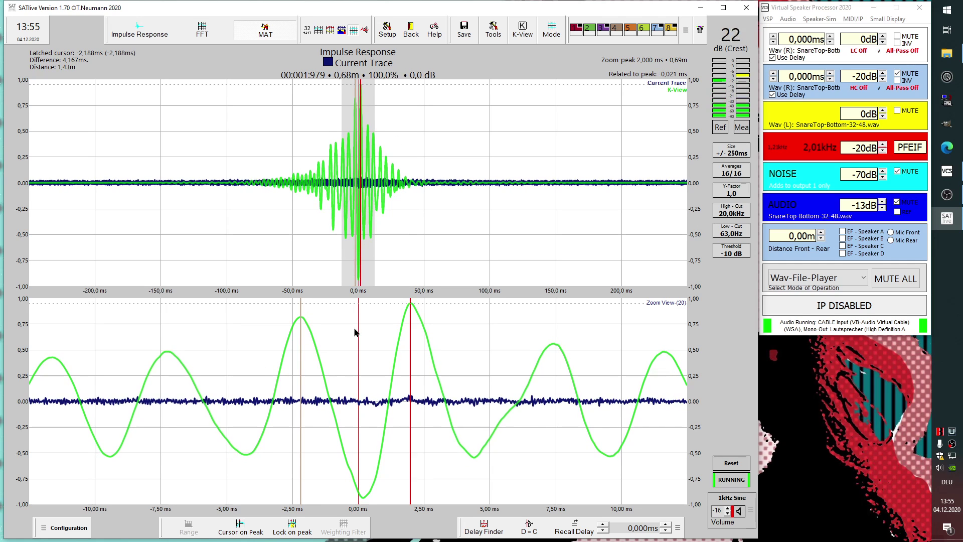
{"action": "left_click", "coordinate": [365, 485]}
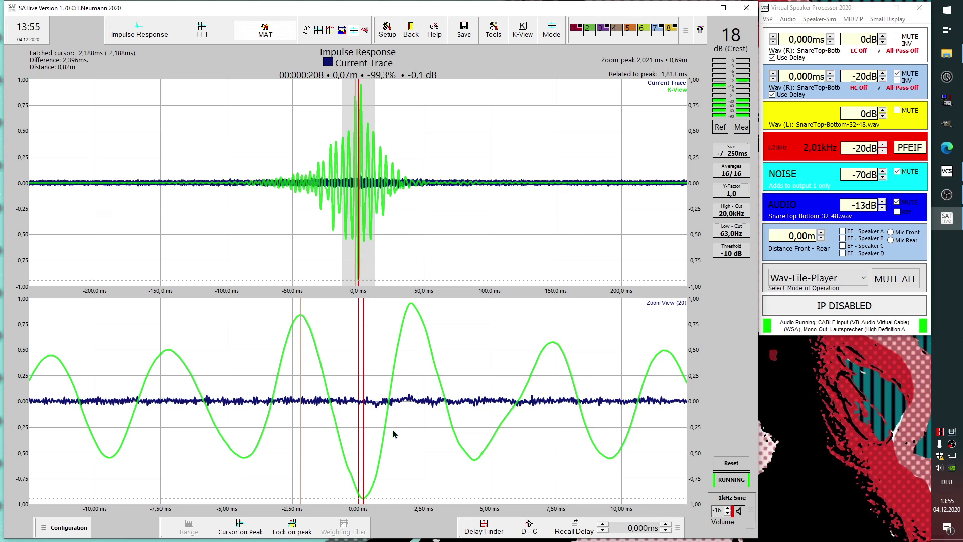
{"action": "left_click", "coordinate": [734, 252]}
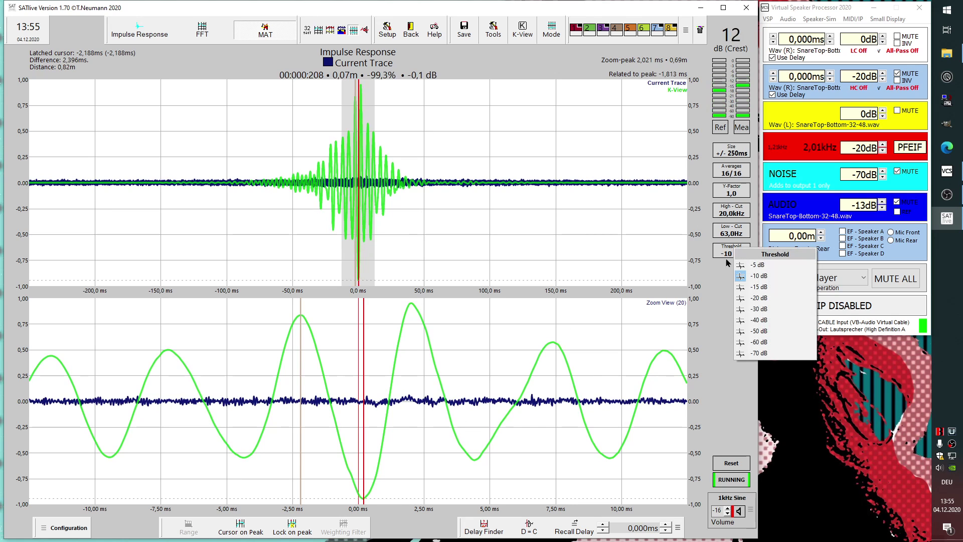
{"action": "left_click", "coordinate": [742, 343]}
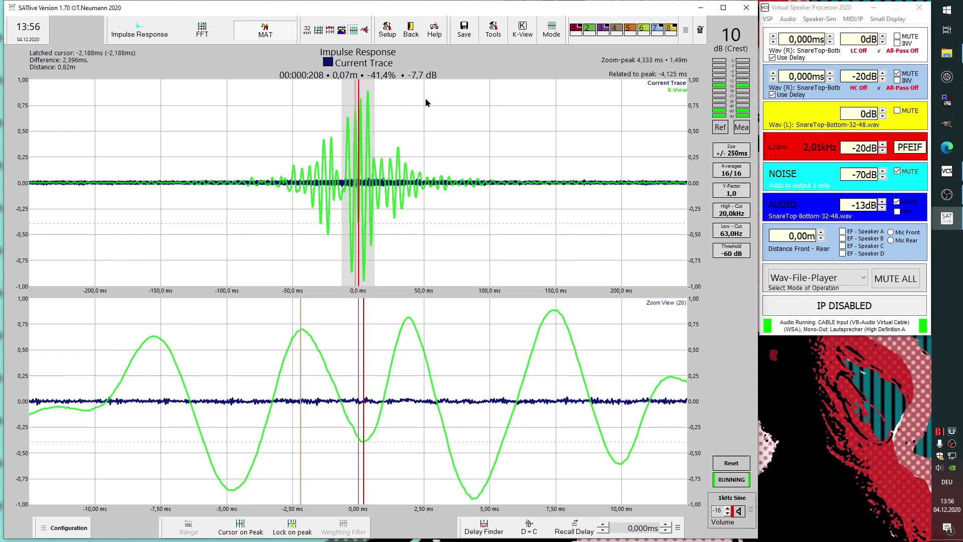
{"action": "left_click", "coordinate": [732, 254]}
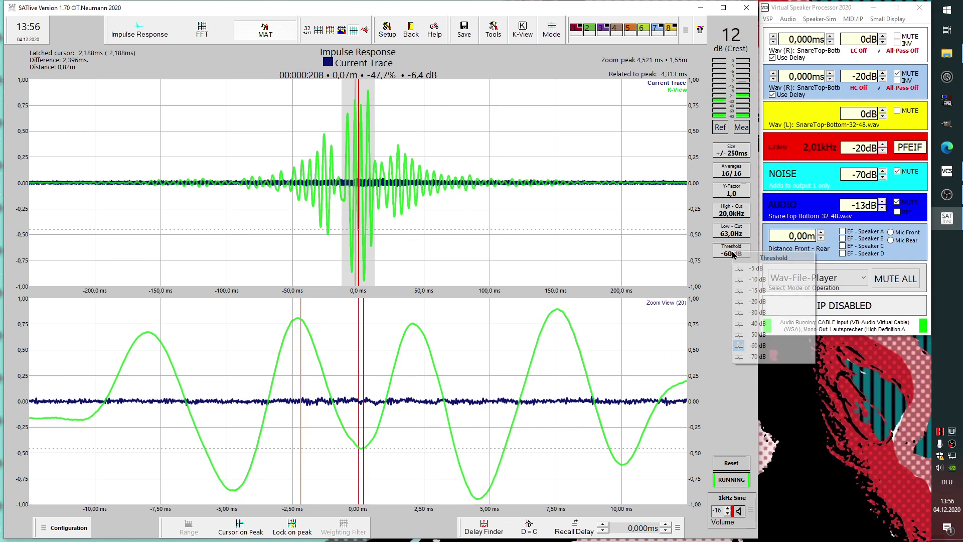
{"action": "left_click", "coordinate": [740, 281]}
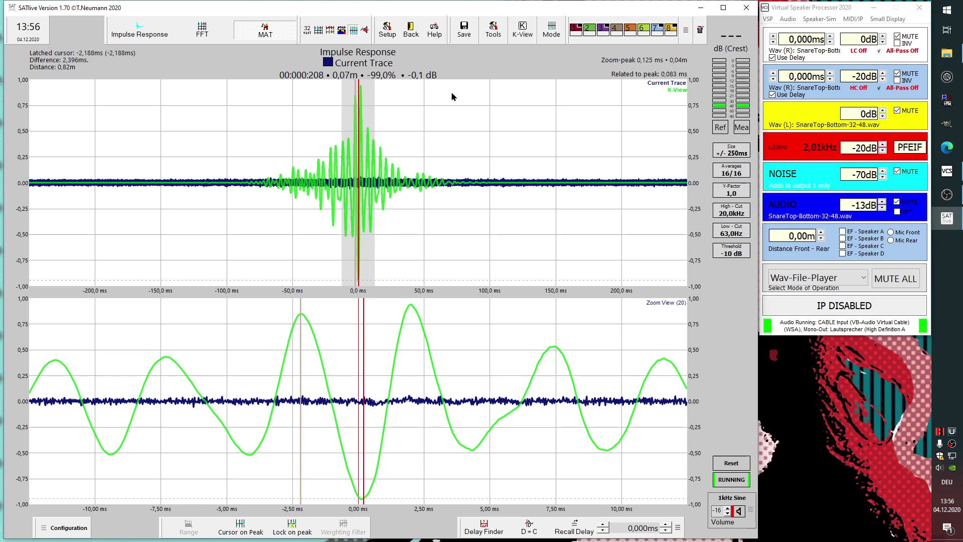
Switch the I/O devices audio driver type to ASIO, using the PHONIC 1394 ASIO driver
{"action": "left_click", "coordinate": [396, 34]}
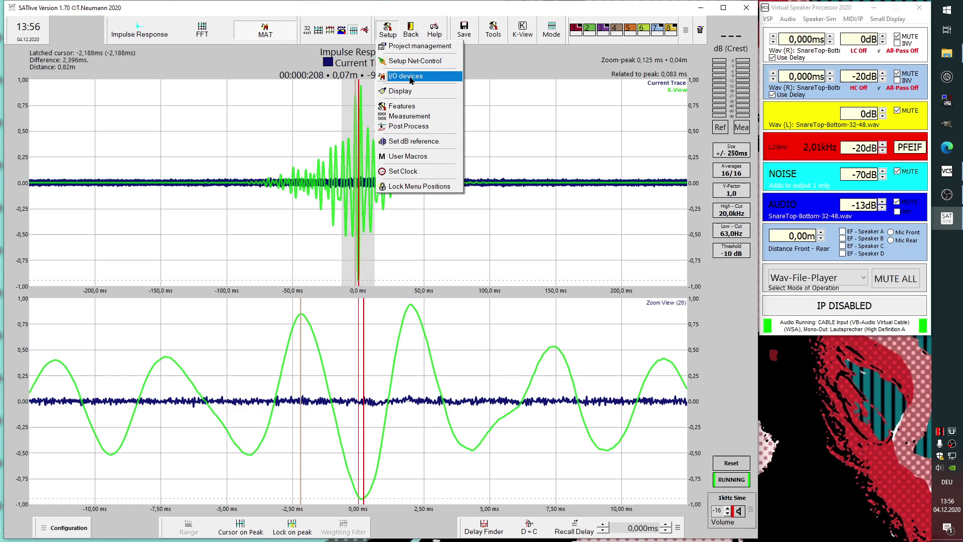
{"action": "left_click", "coordinate": [413, 78]}
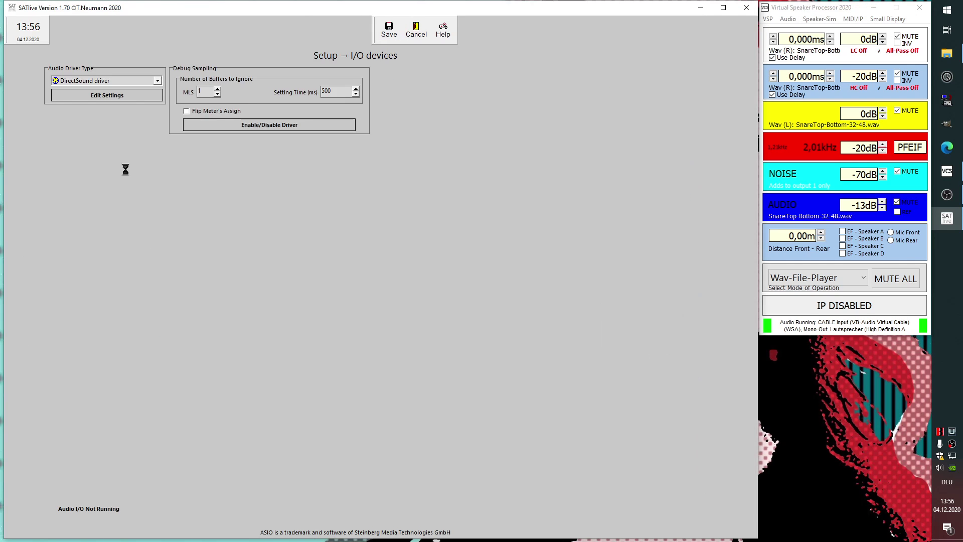
{"action": "left_click", "coordinate": [159, 82]}
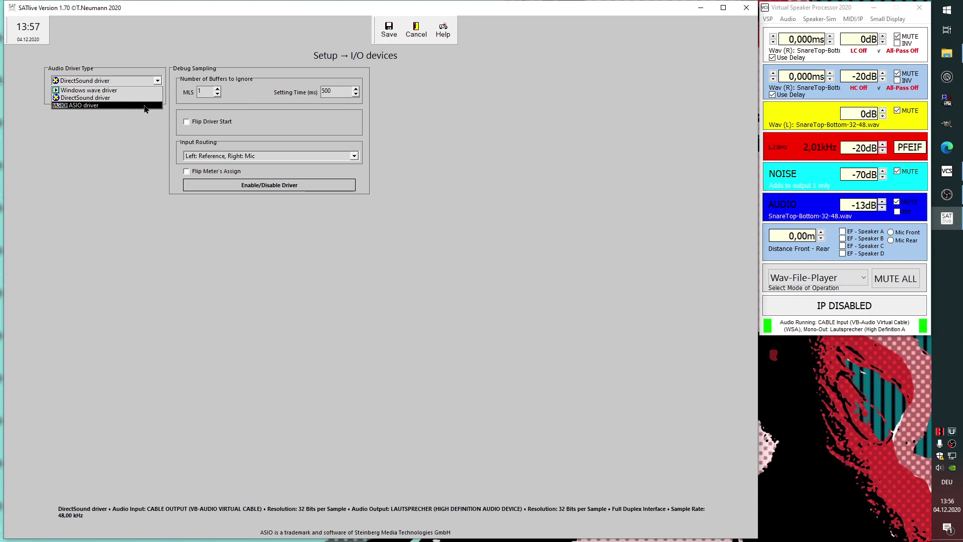
{"action": "left_click", "coordinate": [144, 100]}
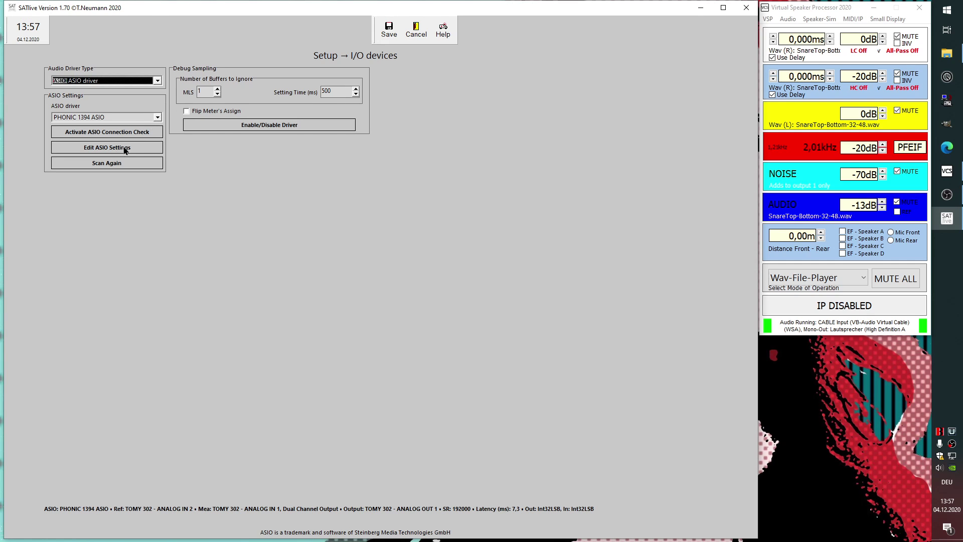
{"action": "left_click", "coordinate": [125, 150]}
Set the ASIO sample rate to 192 kHz and confirm the ASIO settings
{"action": "left_click", "coordinate": [453, 300]}
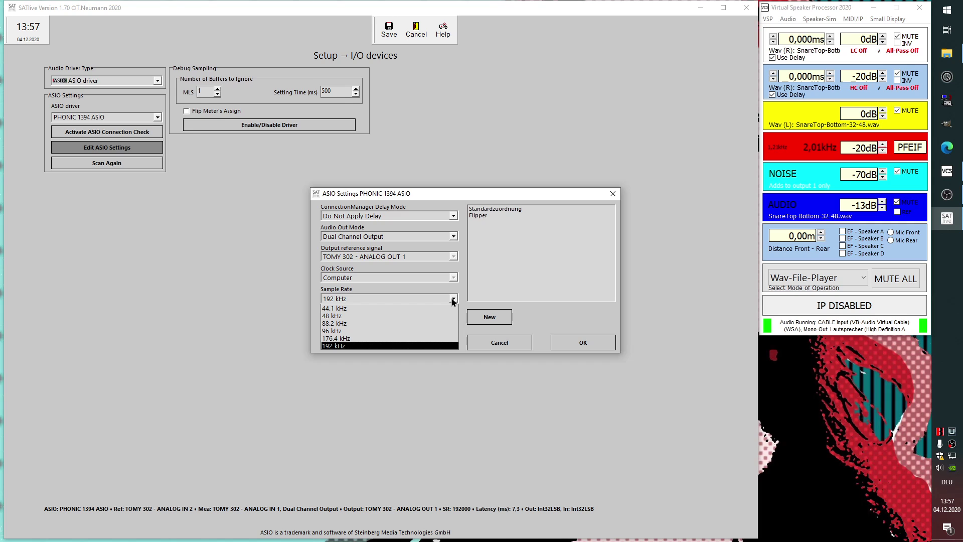
{"action": "left_click", "coordinate": [403, 346]}
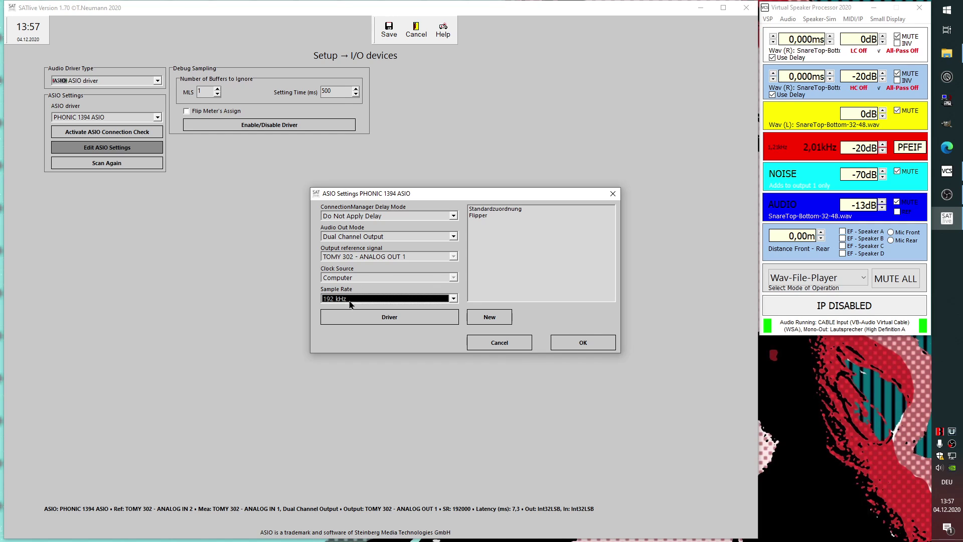
{"action": "left_click", "coordinate": [583, 344]}
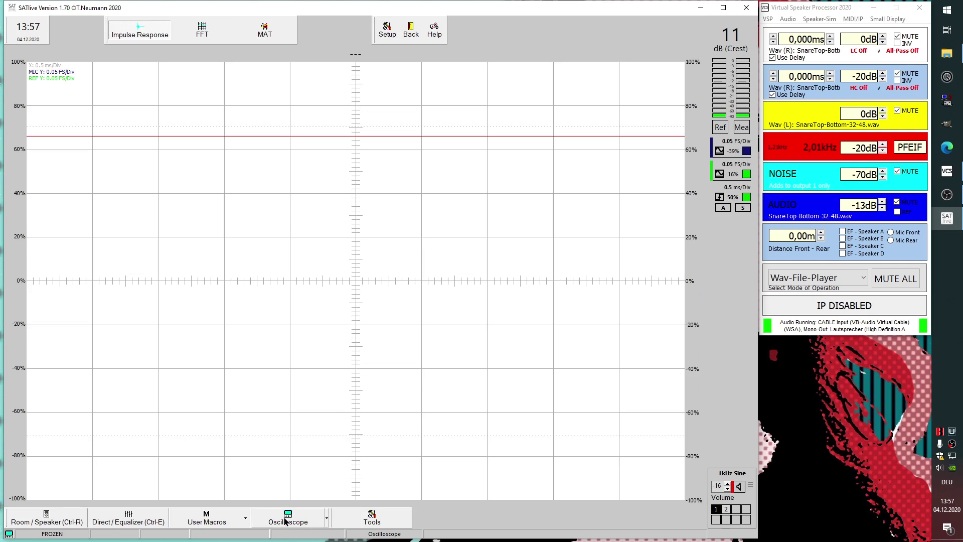
Play the 1 kHz sine test signal and bring up the signal generator options
{"action": "left_click", "coordinate": [740, 485]}
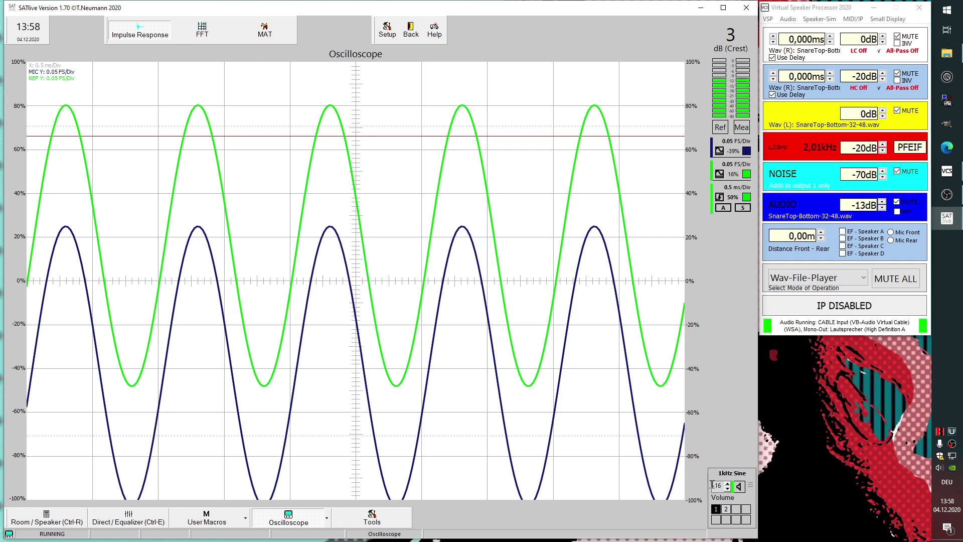
{"action": "left_click", "coordinate": [751, 486]}
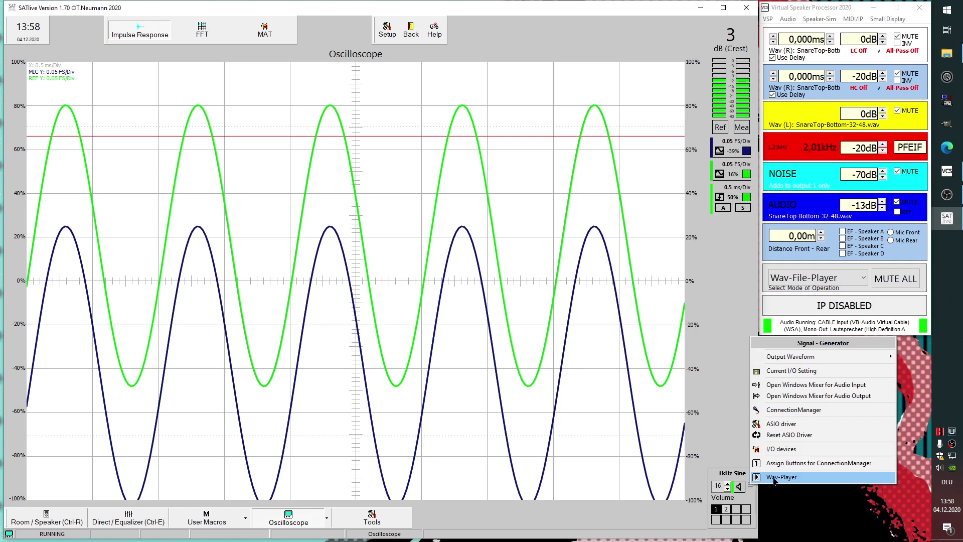
Set the output waveform to kurz48.wav and make the oscilloscope update continuously
{"action": "mouse_move", "coordinate": [781, 358]}
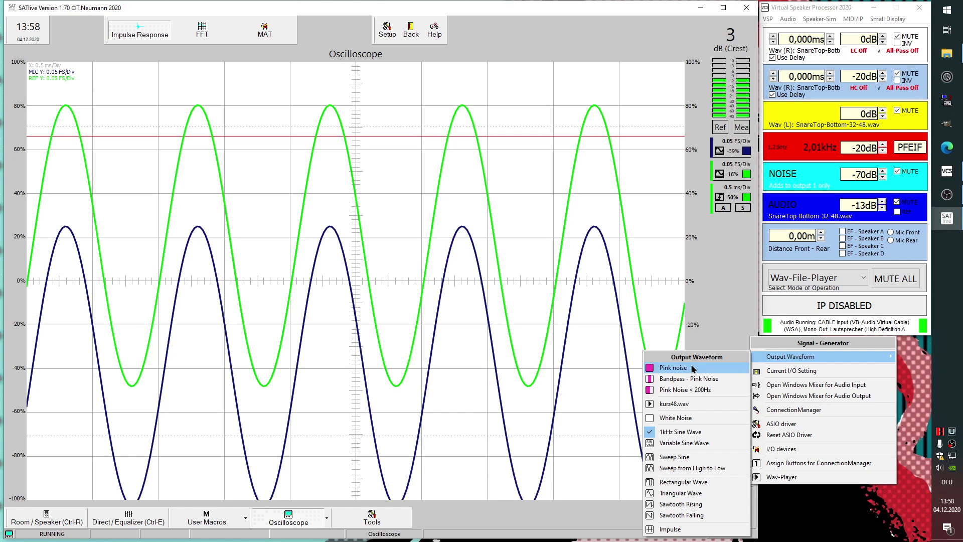
{"action": "left_click", "coordinate": [677, 403]}
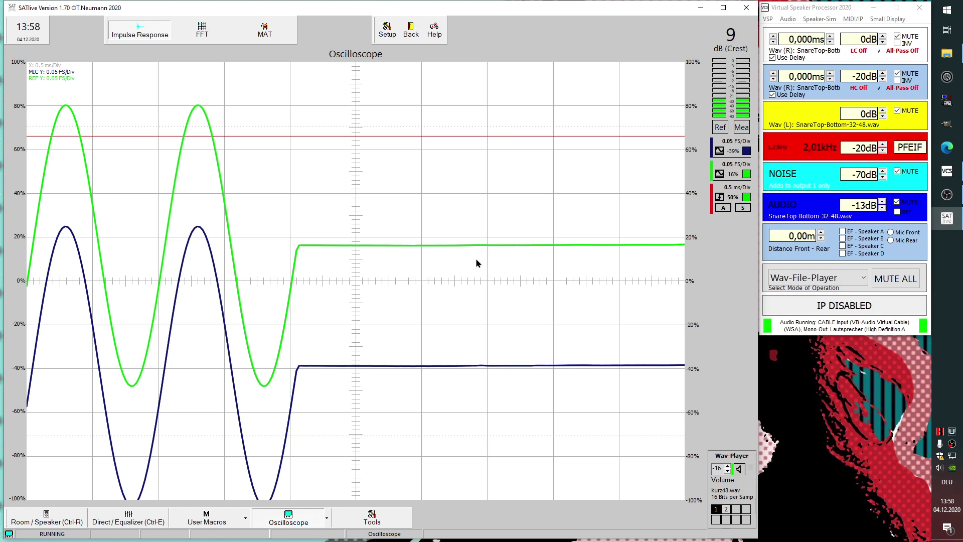
{"action": "left_click", "coordinate": [723, 207]}
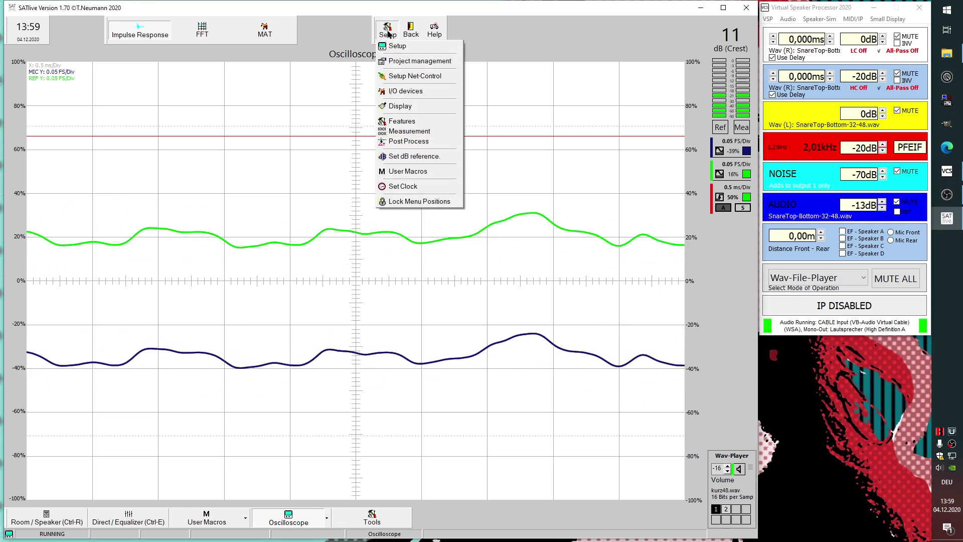
Load the Chinese-1-70-70.sllf language file, save the settings, and confirm the level display settings
{"action": "left_click", "coordinate": [388, 31]}
{"action": "left_click", "coordinate": [399, 121]}
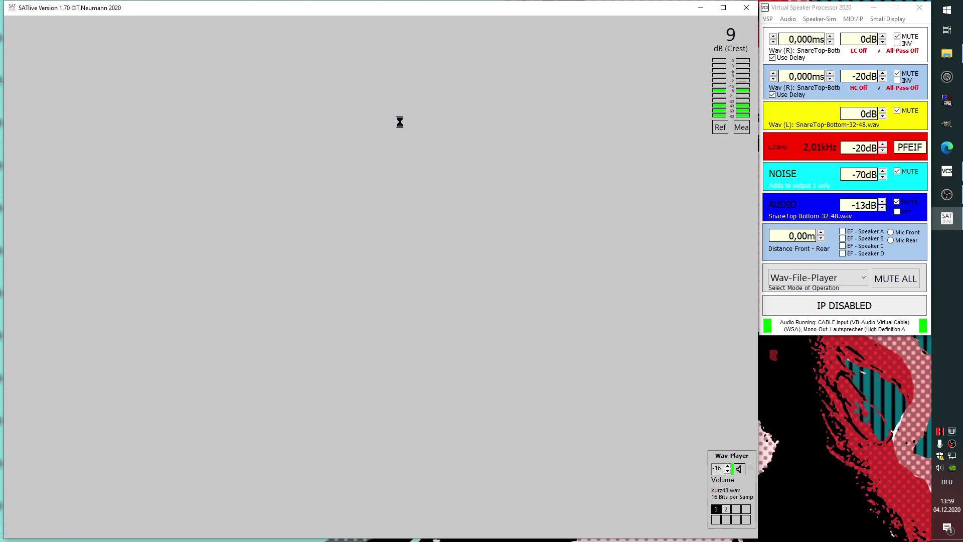
{"action": "left_click", "coordinate": [234, 297]}
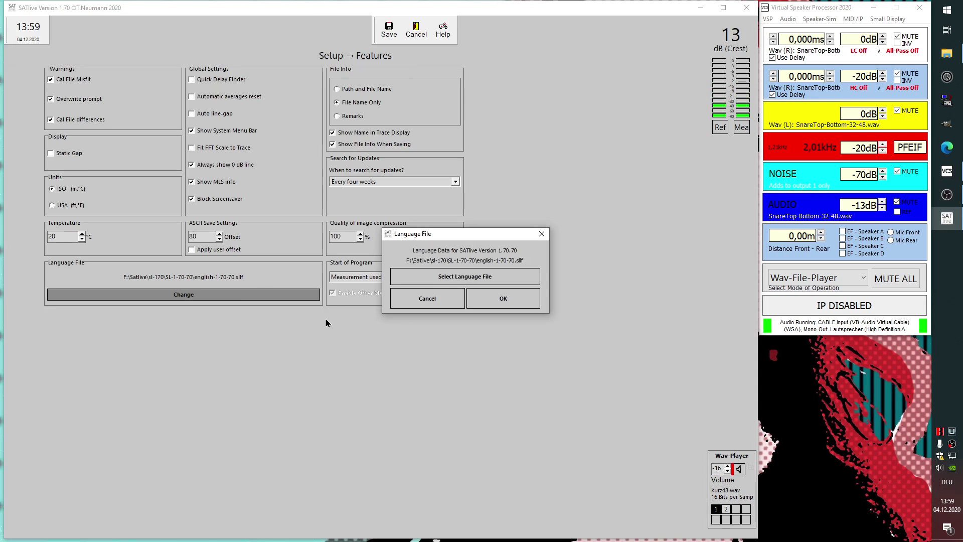
{"action": "left_click", "coordinate": [455, 276]}
{"action": "left_click", "coordinate": [465, 265]}
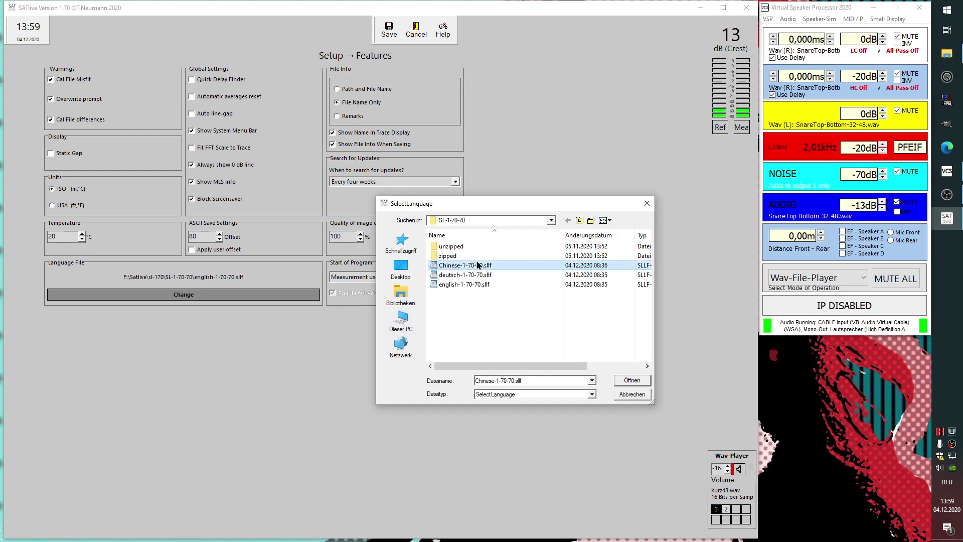
{"action": "left_click", "coordinate": [631, 380]}
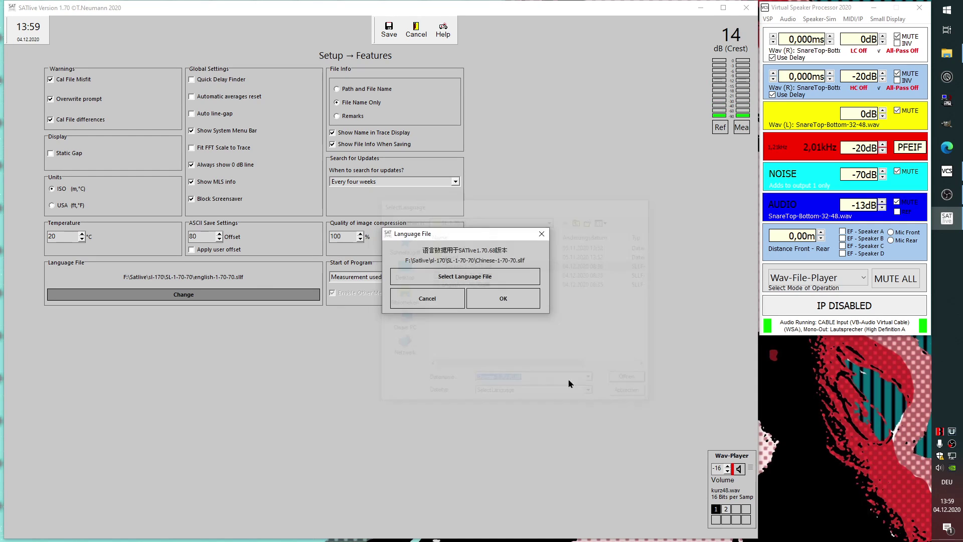
{"action": "left_click", "coordinate": [487, 305]}
{"action": "left_click", "coordinate": [389, 30]}
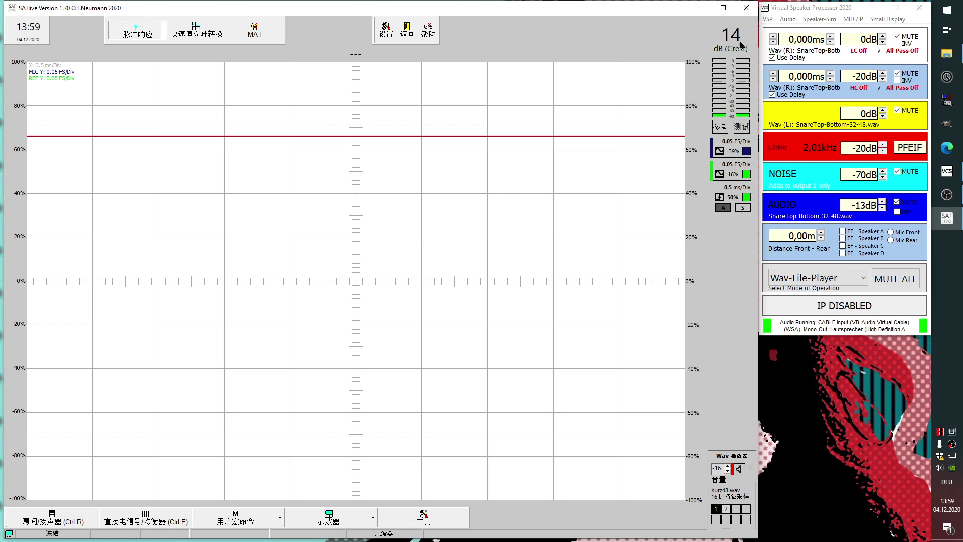
{"action": "left_click", "coordinate": [720, 87]}
{"action": "left_click", "coordinate": [421, 335]}
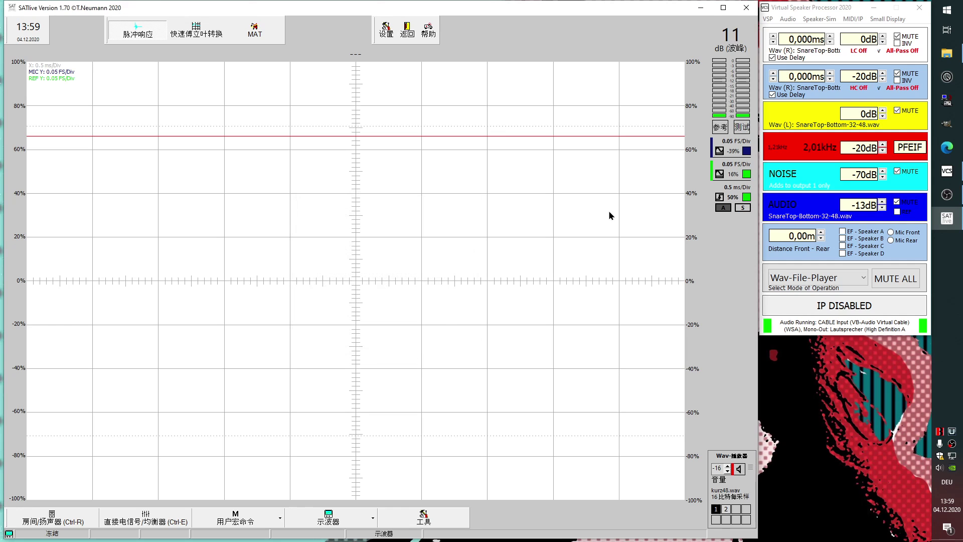